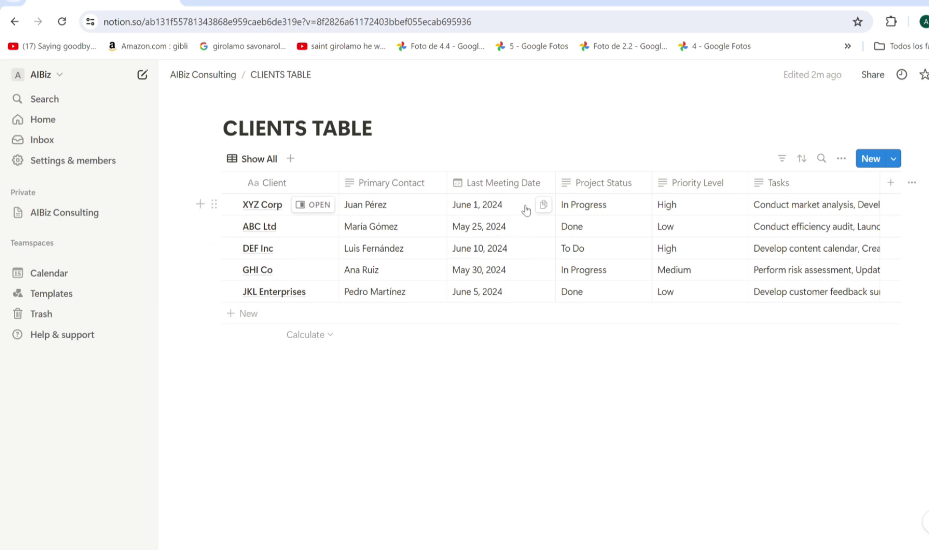
- Change the Project Status property in CLIENTS TABLE from text to the Status type
click(600, 182)
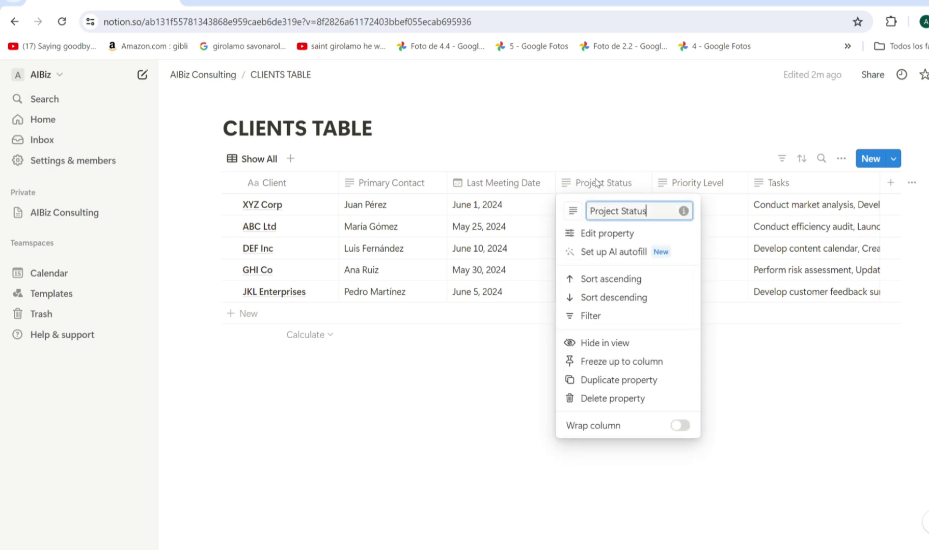
click(614, 233)
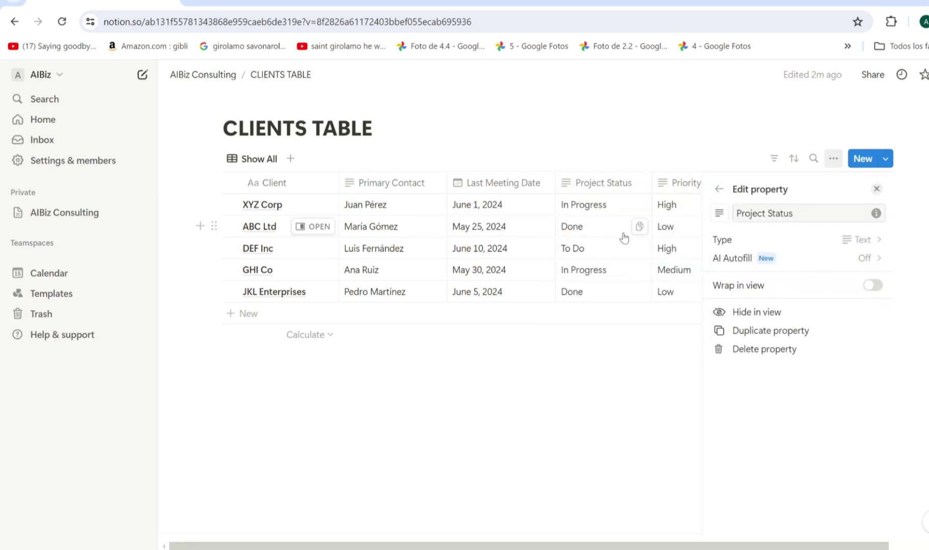
click(749, 240)
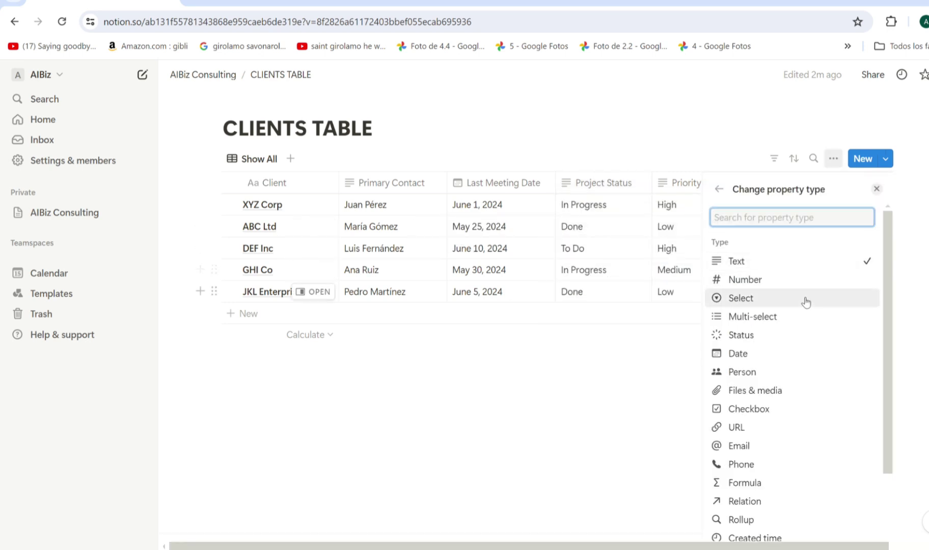
click(766, 339)
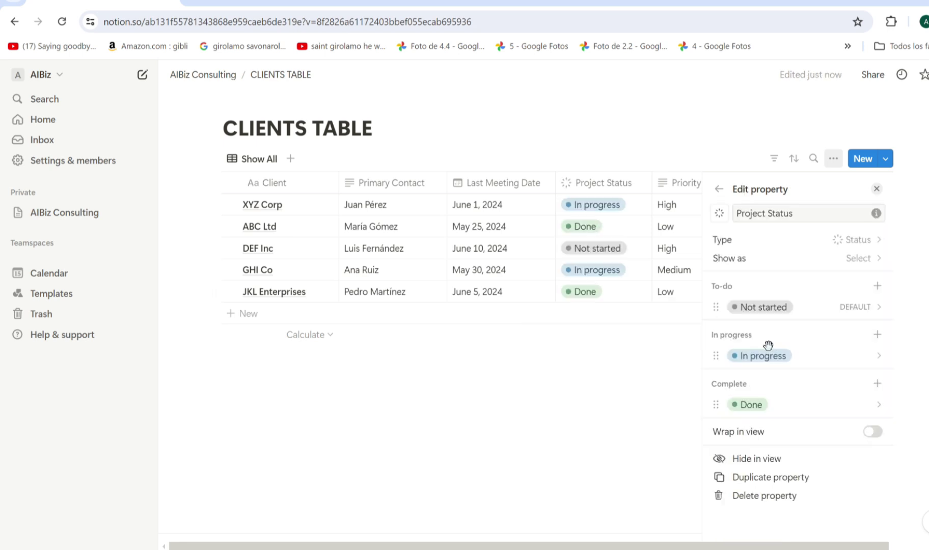
click(659, 396)
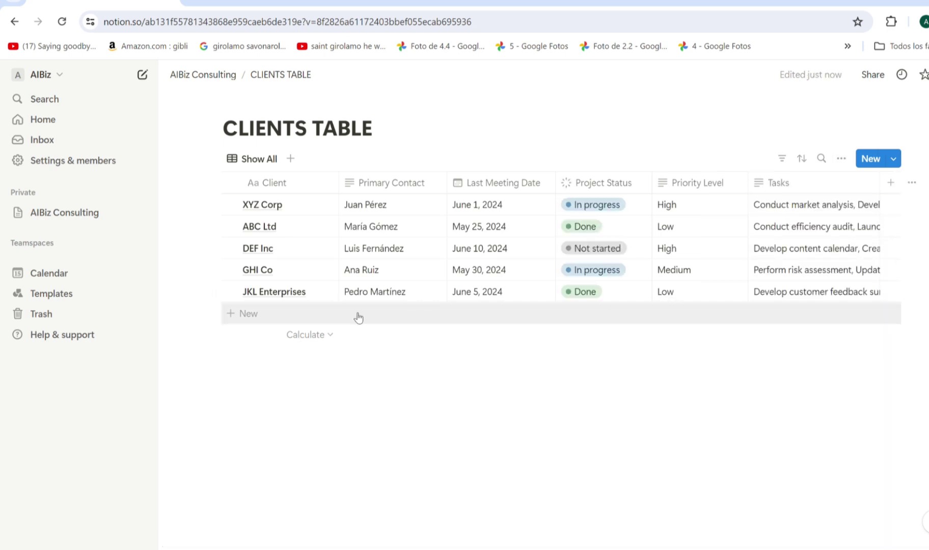
- Add a Board view to CLIENTS TABLE and move the XYZ Corp card to Done and DEF Inc to In progress
click(291, 159)
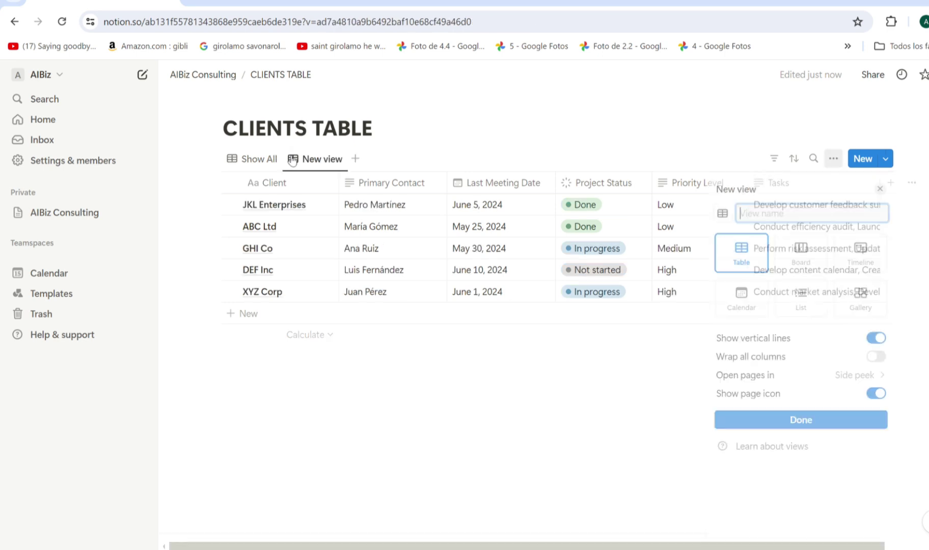
click(798, 262)
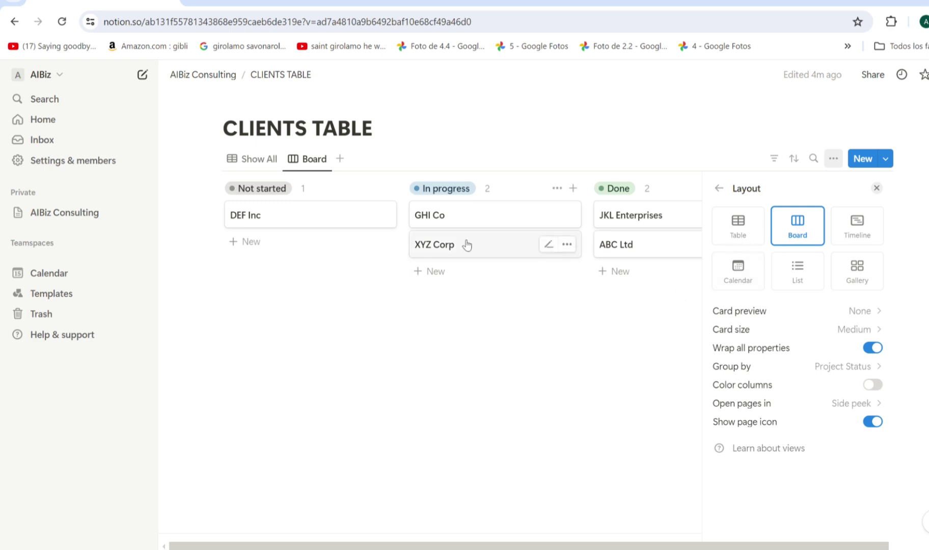
drag(466, 246, 637, 272)
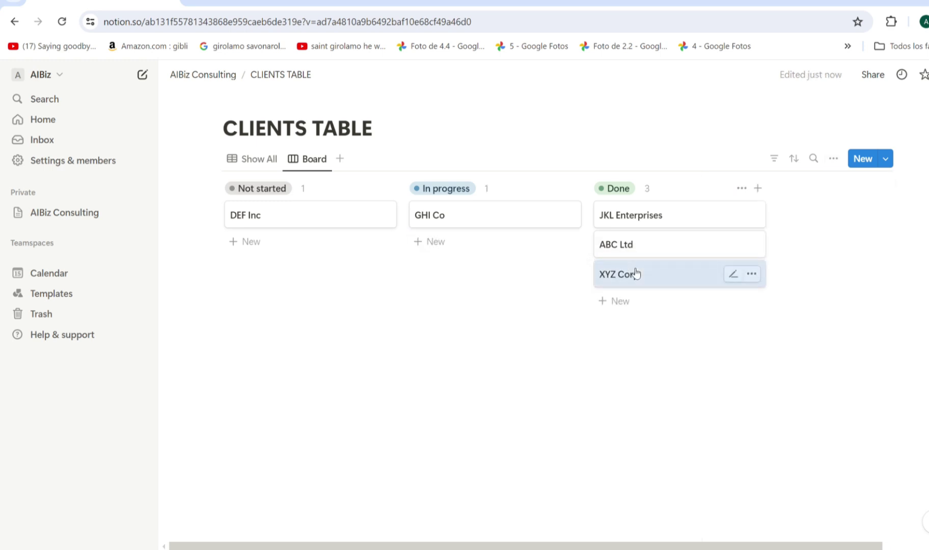
drag(274, 218, 462, 253)
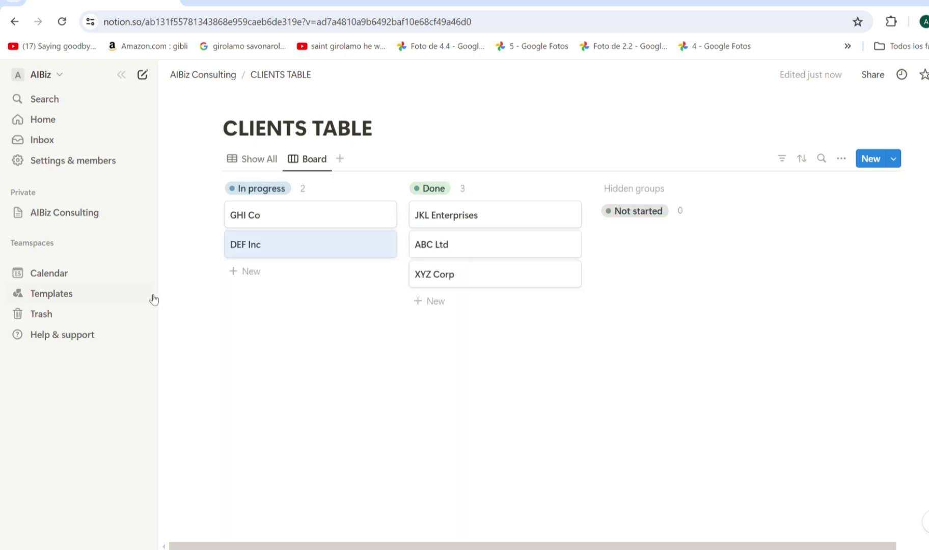
- Review the task list in TASKS TABLE under AIBiz Consulting and return to CLIENTS TABLE
click(46, 214)
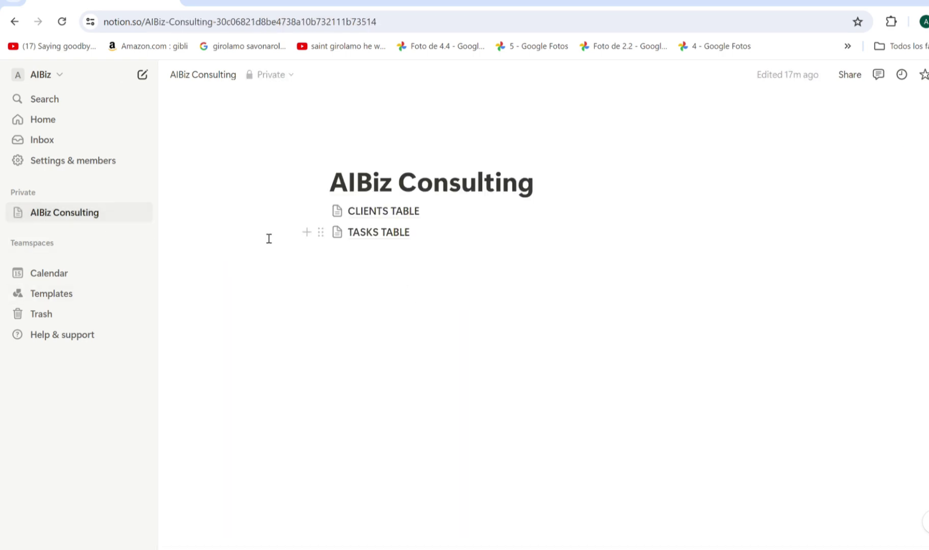
click(375, 237)
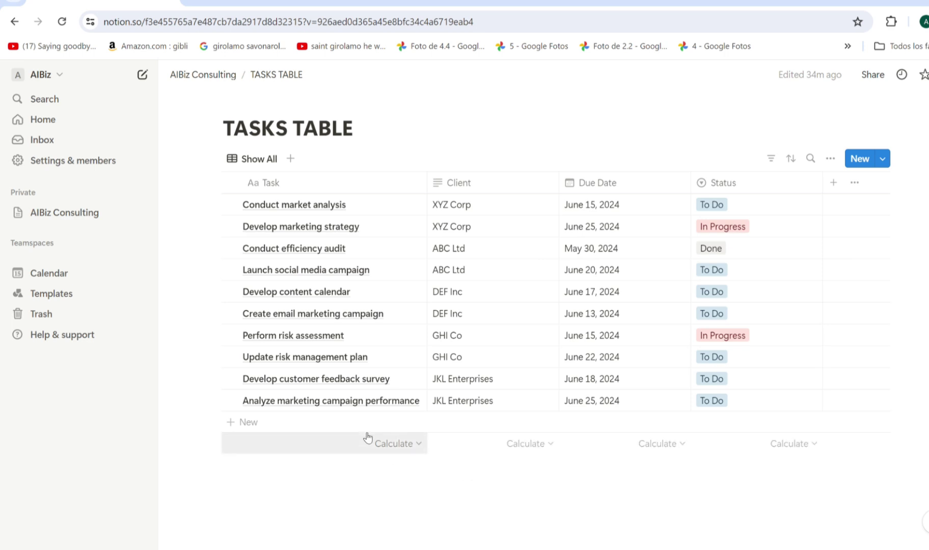
click(81, 213)
click(352, 210)
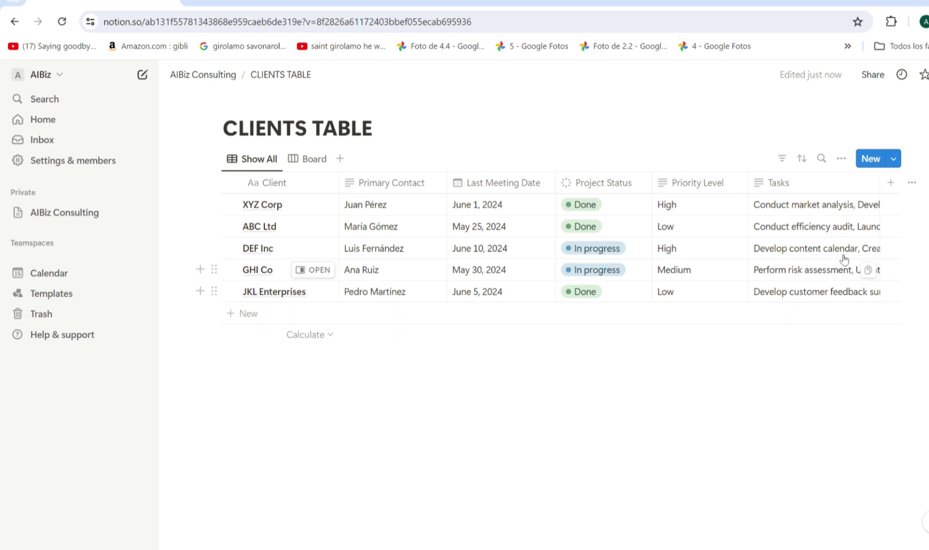
- Add a Relation property to CLIENTS TABLE that links to TASKS TABLE with no limit
click(890, 182)
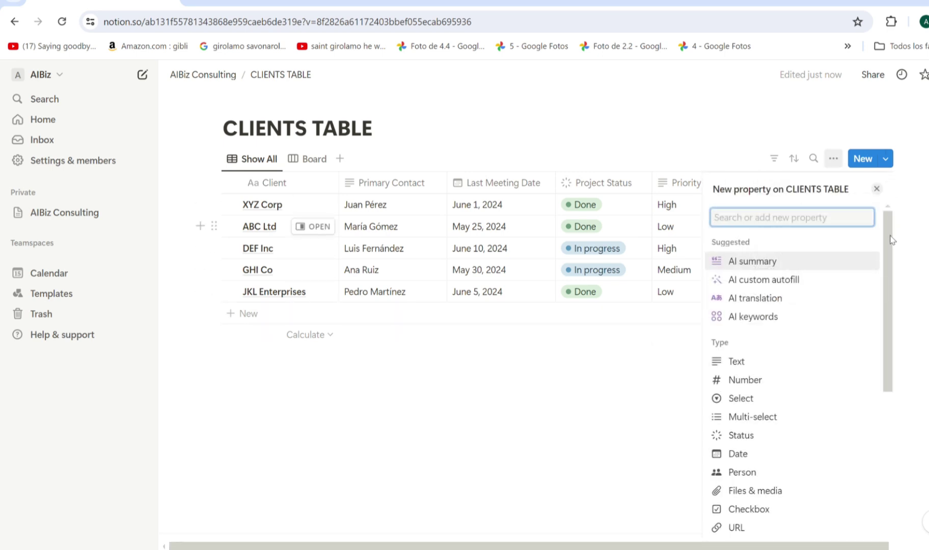
scroll(841, 369, down, 3)
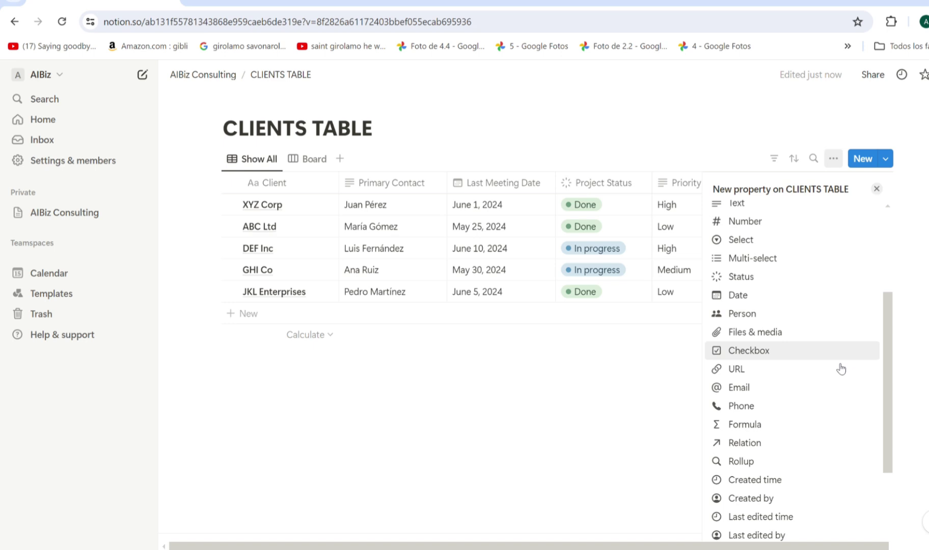
click(766, 443)
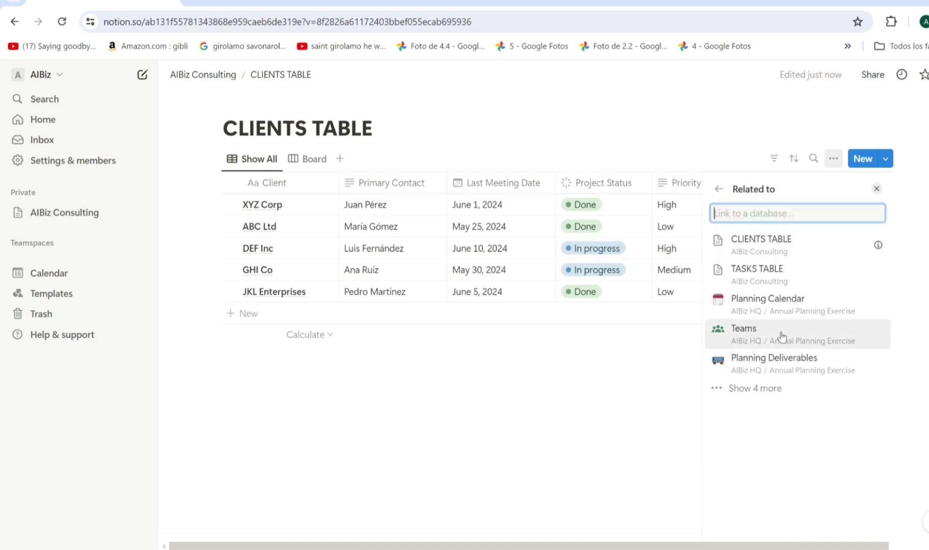
click(785, 280)
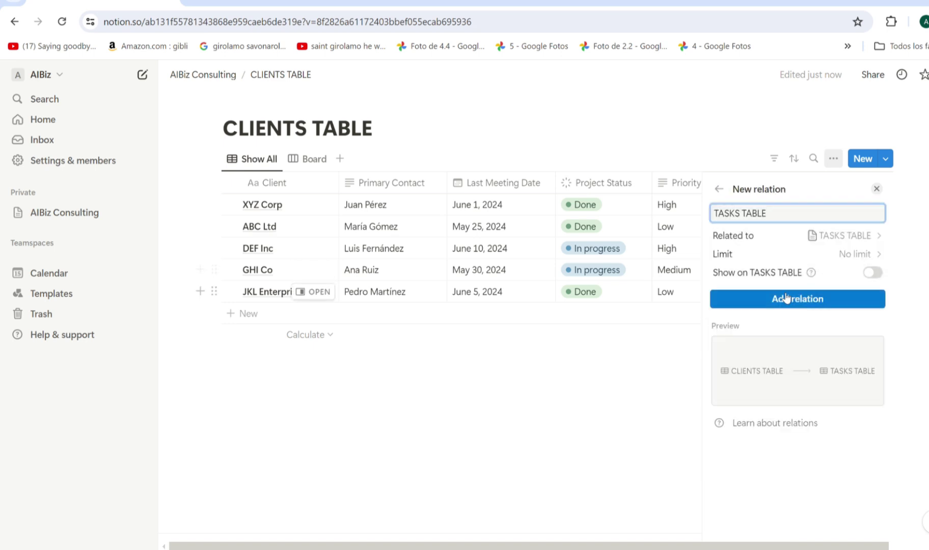
click(785, 299)
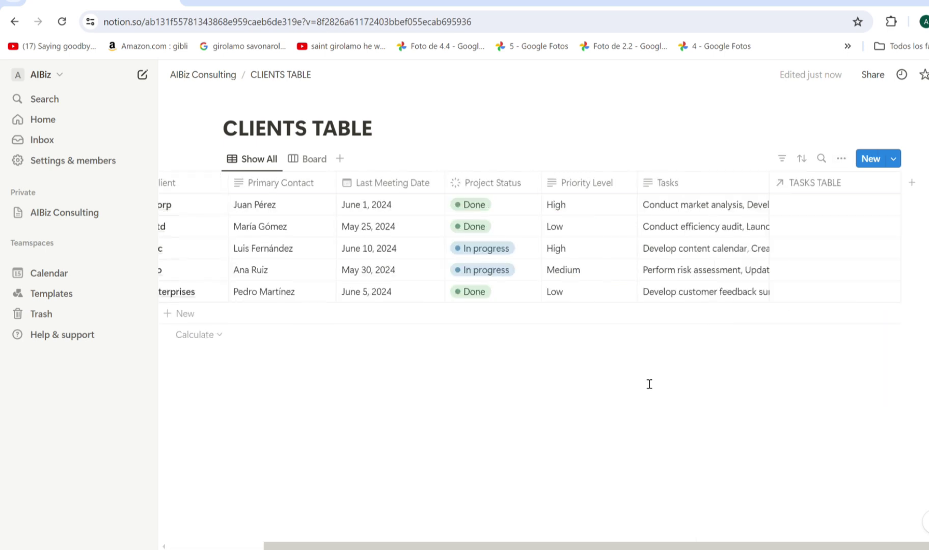
- Link the tasks Conduct market analysis and Develop marketing strategy to the XYZ Corp row through the new relation
click(826, 208)
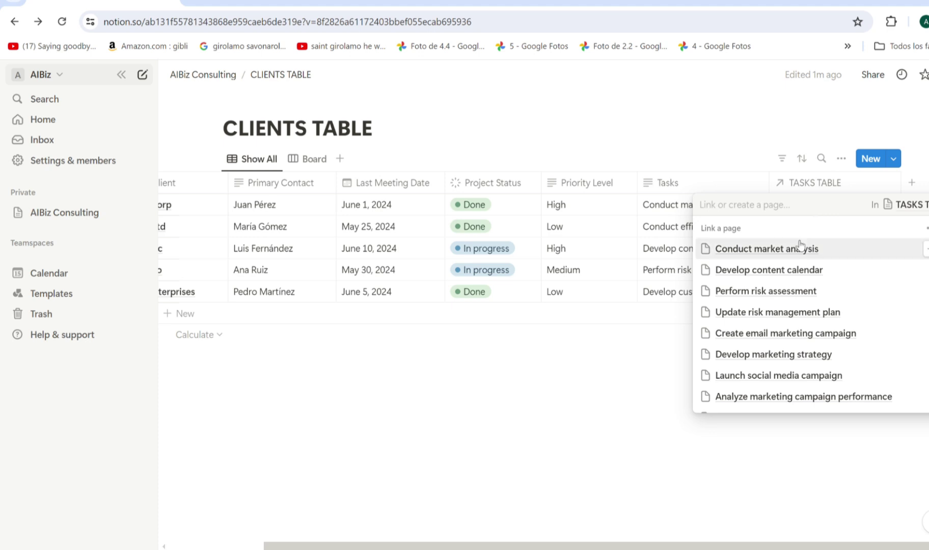
click(796, 254)
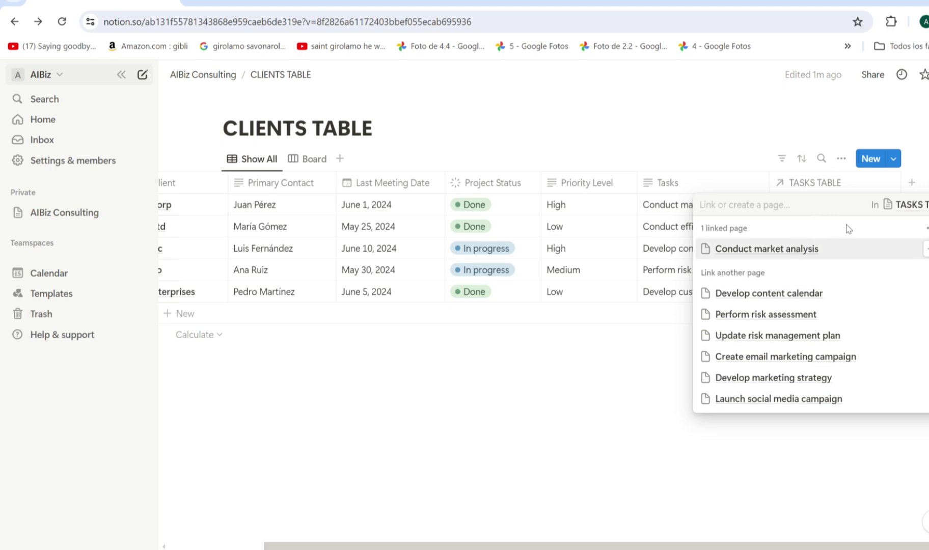
click(820, 377)
click(537, 433)
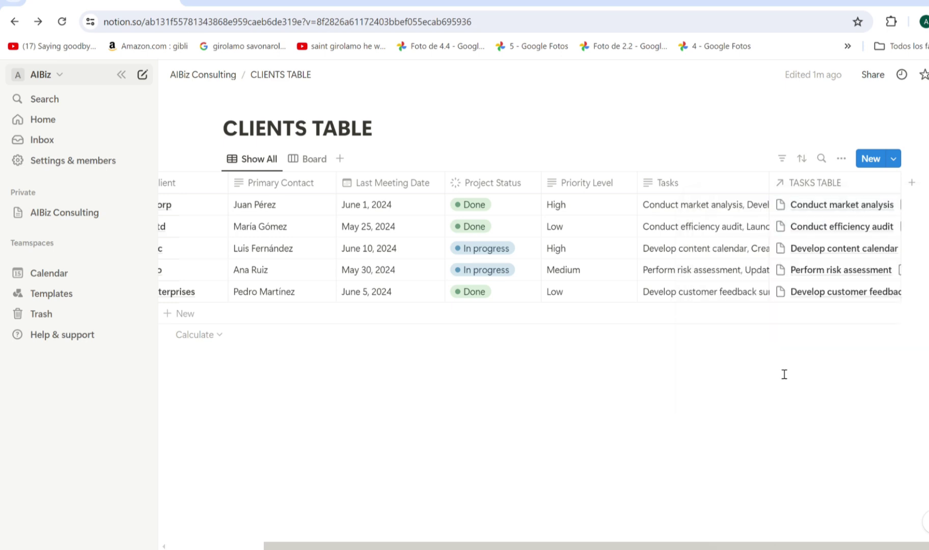
- Add a Rollup property to CLIENTS TABLE that shows the Status of the tasks linked through the TASKS TABLE relation
click(912, 183)
drag(893, 250, 893, 364)
click(783, 404)
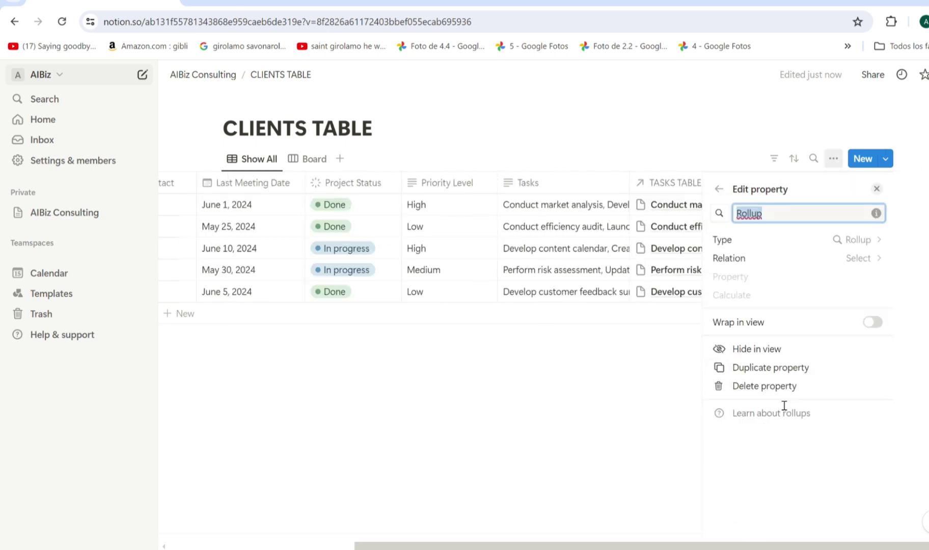
click(862, 260)
click(831, 281)
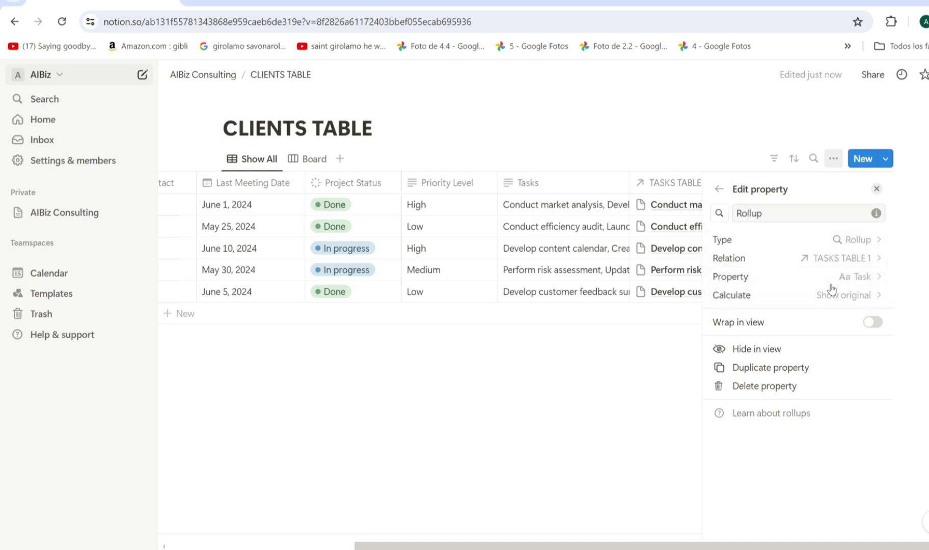
click(860, 281)
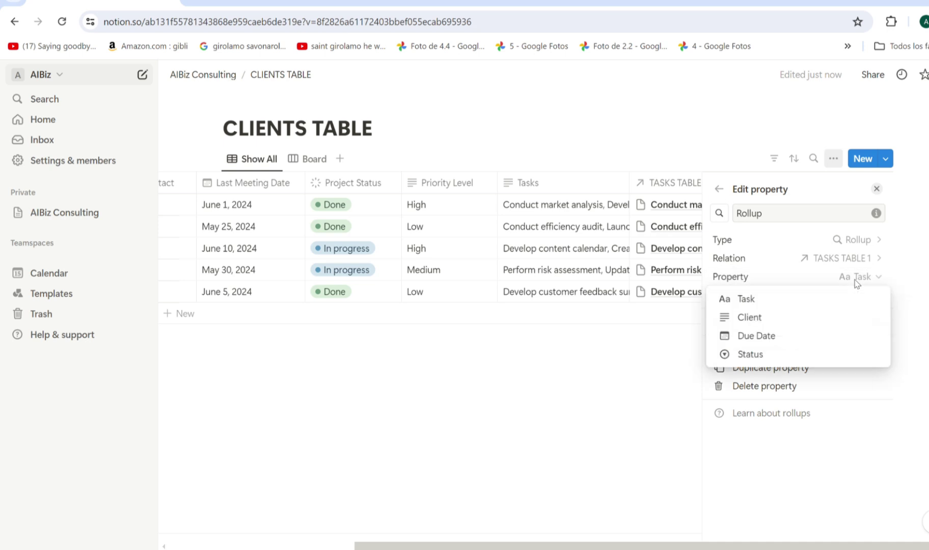
click(788, 358)
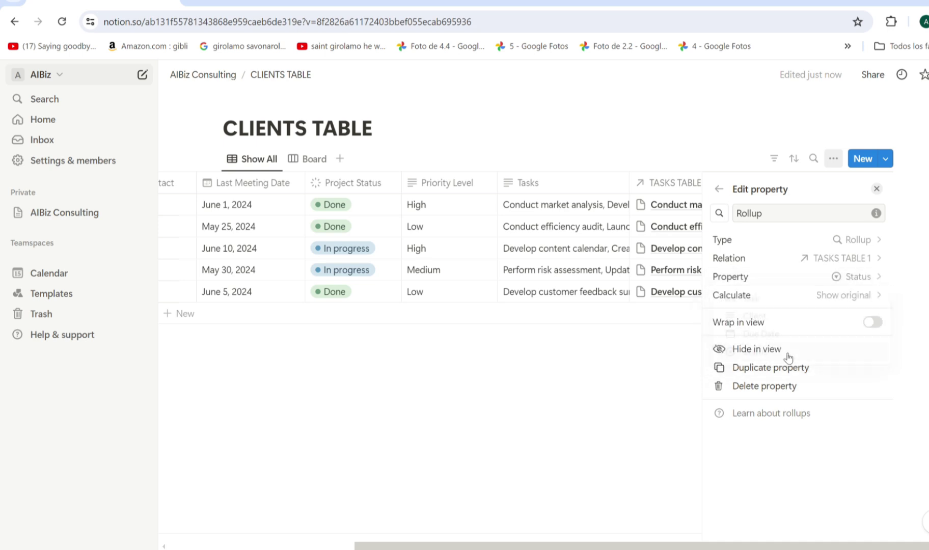
click(697, 390)
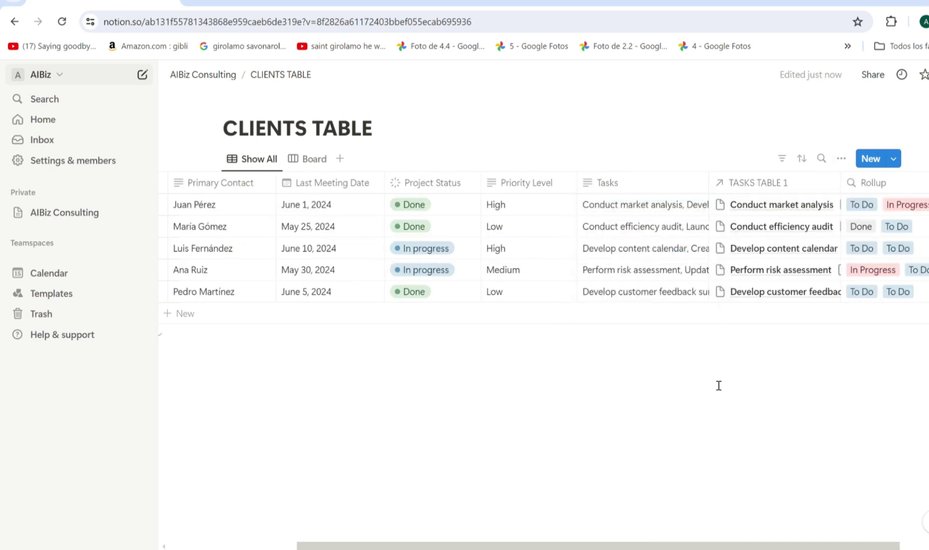
- Delete the text-type Tasks property from CLIENTS TABLE
click(655, 182)
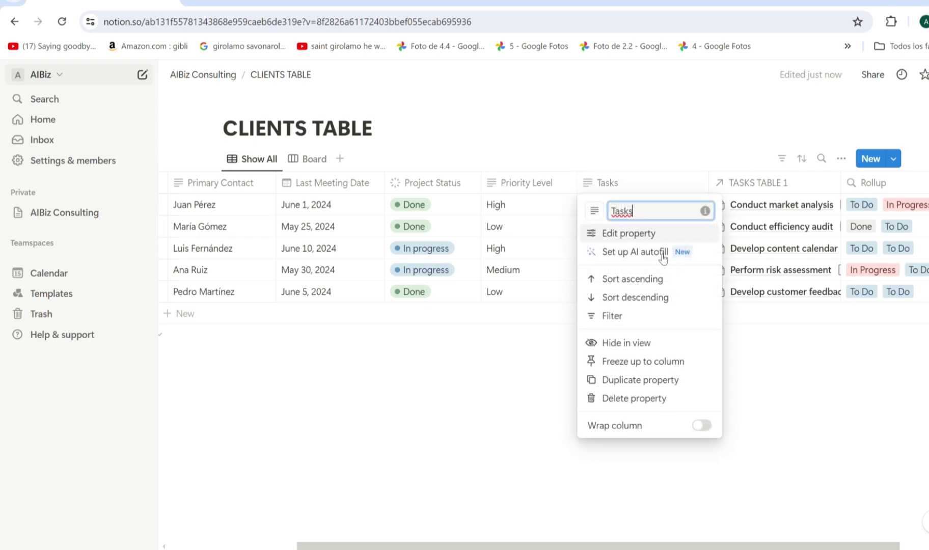
click(658, 396)
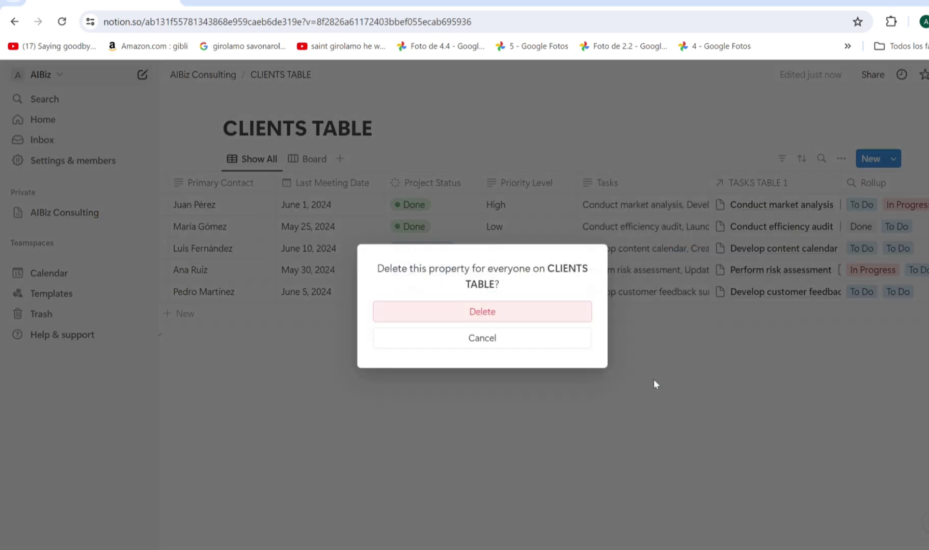
click(560, 317)
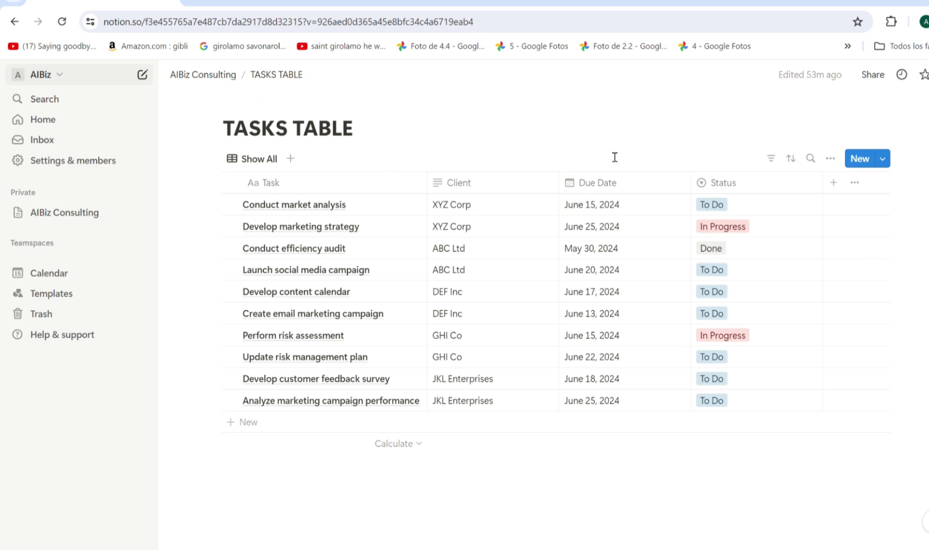
- Add an AI custom autofill property to TASKS TABLE
scroll(621, 147, down, 1)
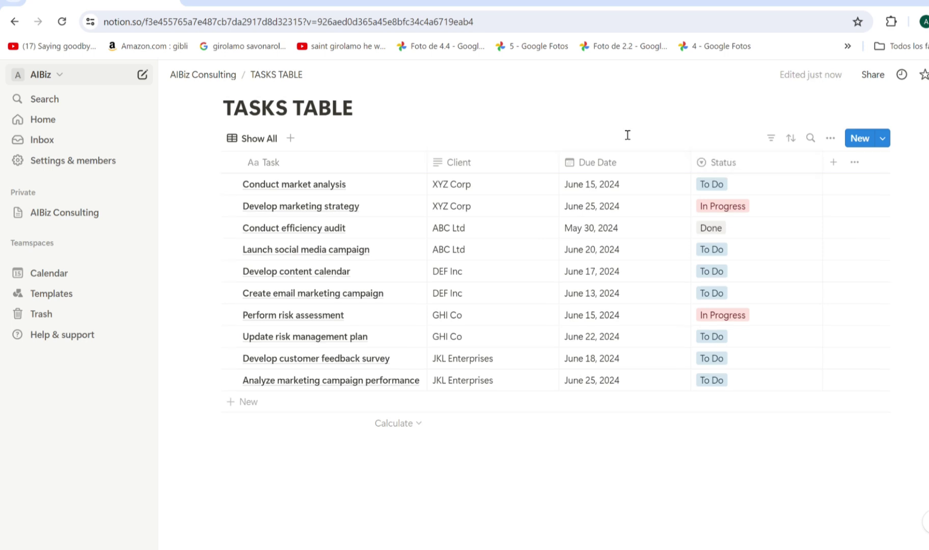
click(834, 162)
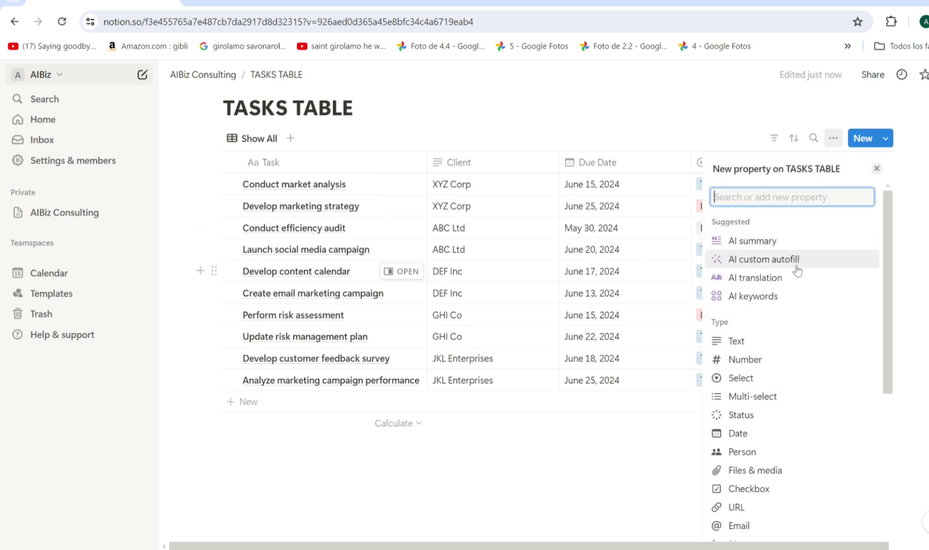
click(797, 265)
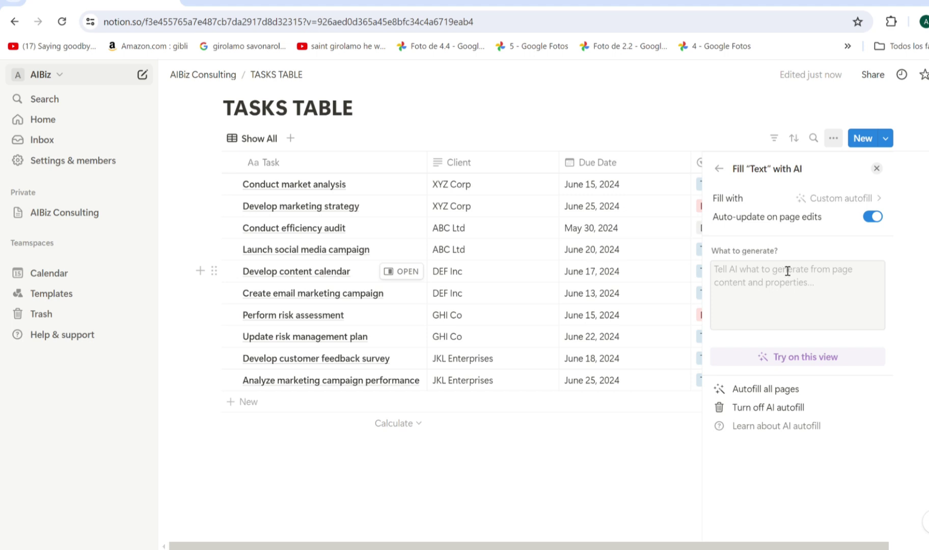
- Save the autofill prompt "Generate a large explanation of the overall status of the task based on the columns: client, due date, and state." and autofill all pages
click(771, 276)
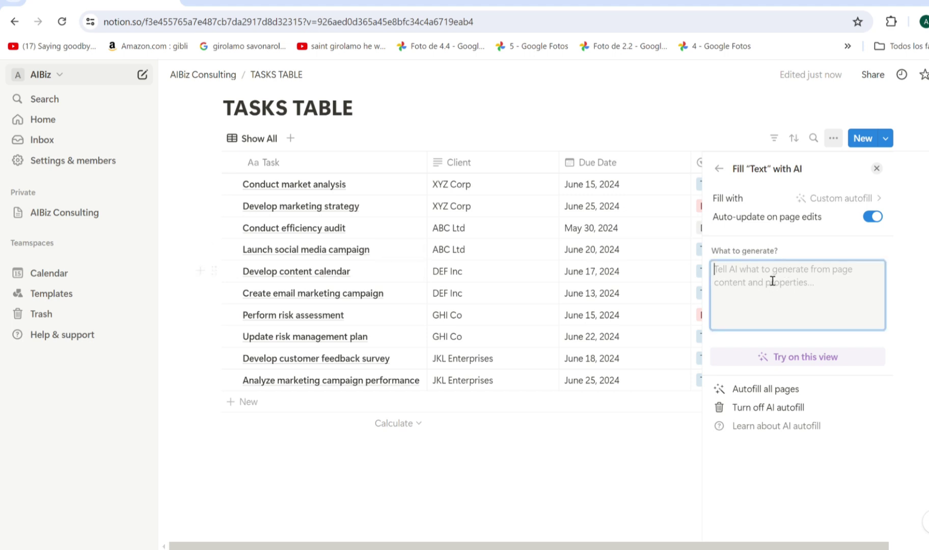
text(Generate a large explanation of the overall status of the task based on the columns: client, due date, and state.)
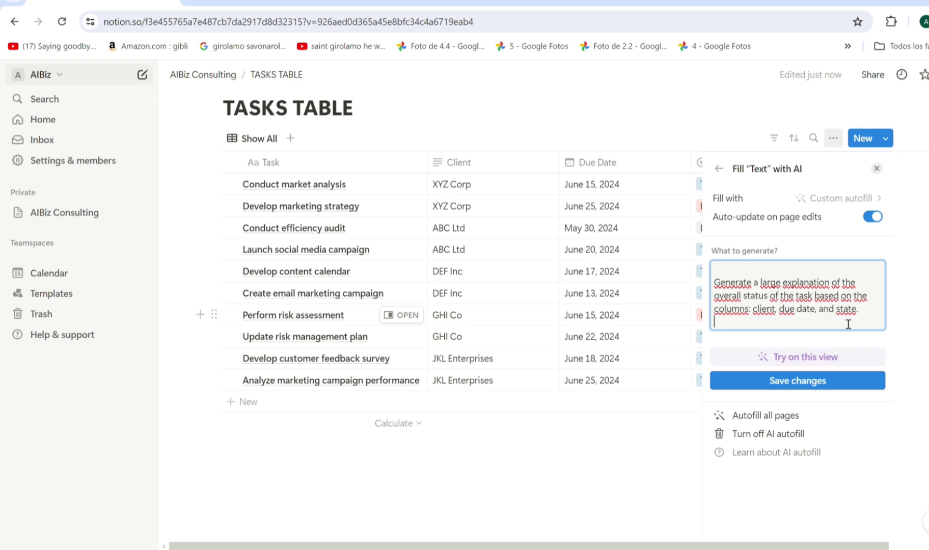
click(797, 385)
click(782, 392)
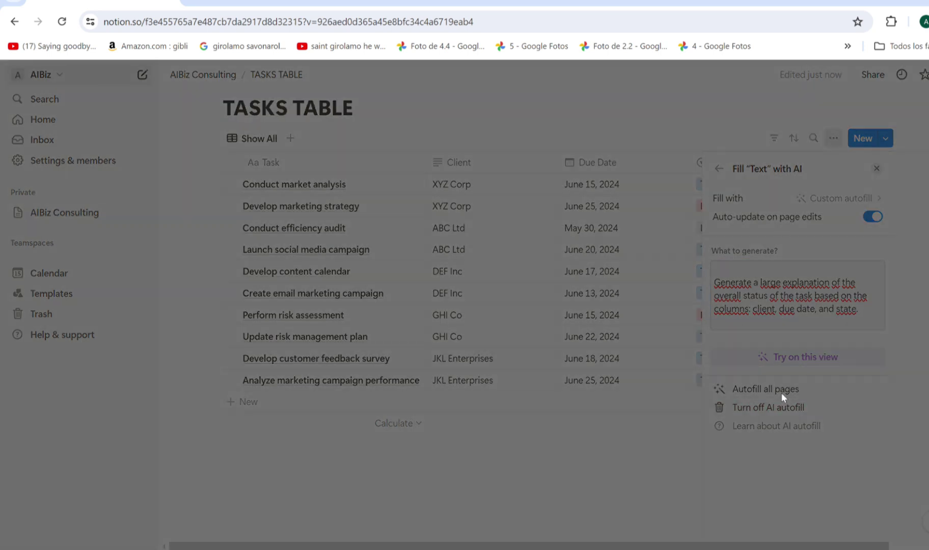
click(482, 346)
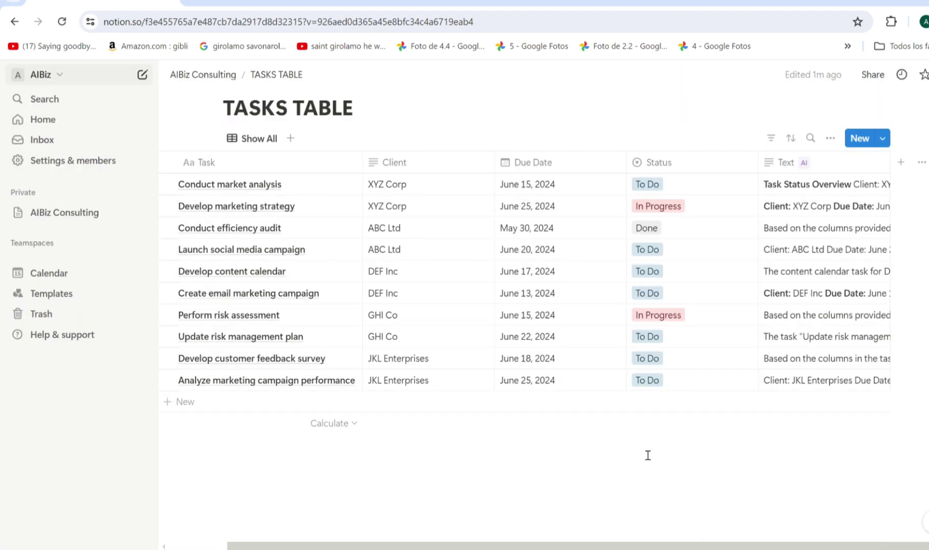
- Read the AI-generated status explanation for the Conduct efficiency audit task in TASKS TABLE
click(836, 228)
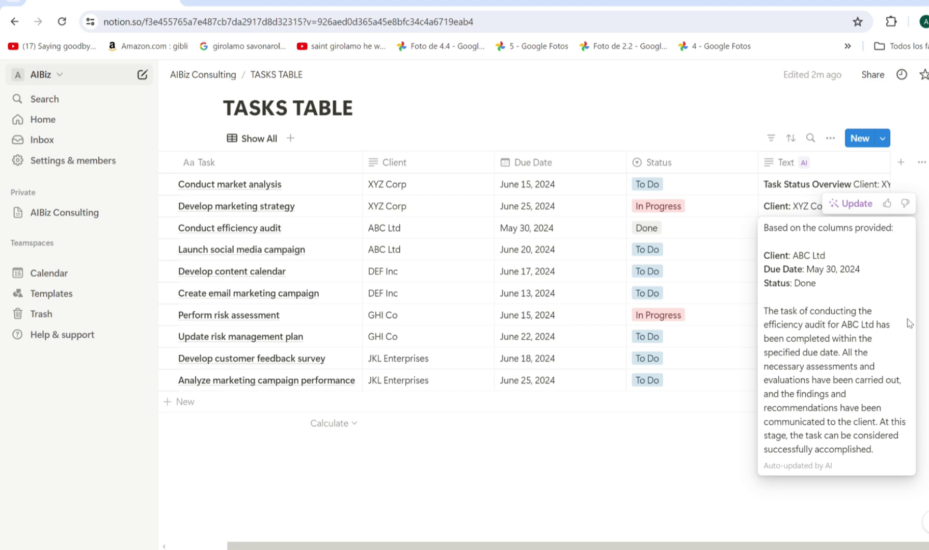
click(656, 441)
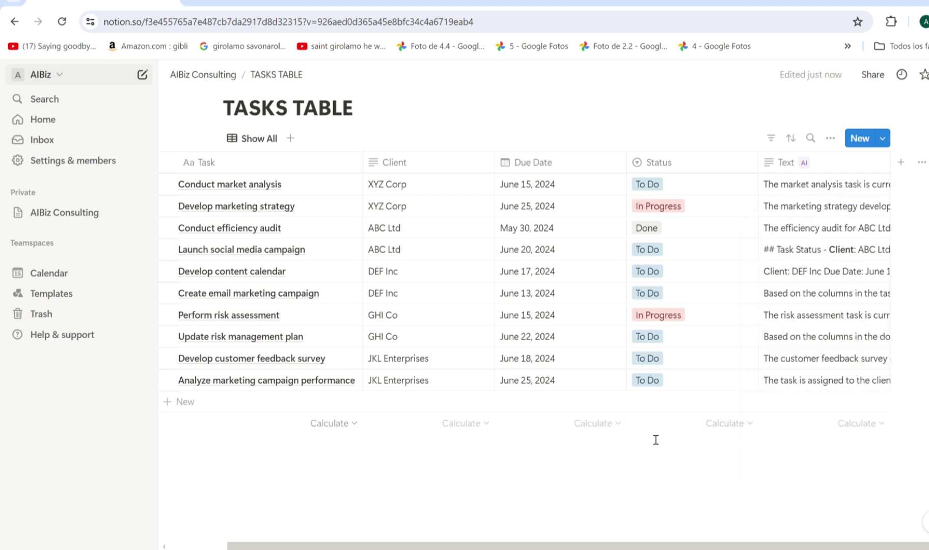
- Add a second AI custom autofill property with the prompt "Predict potential obstacles that could arise during the development of the task." and autofill all pages
click(900, 168)
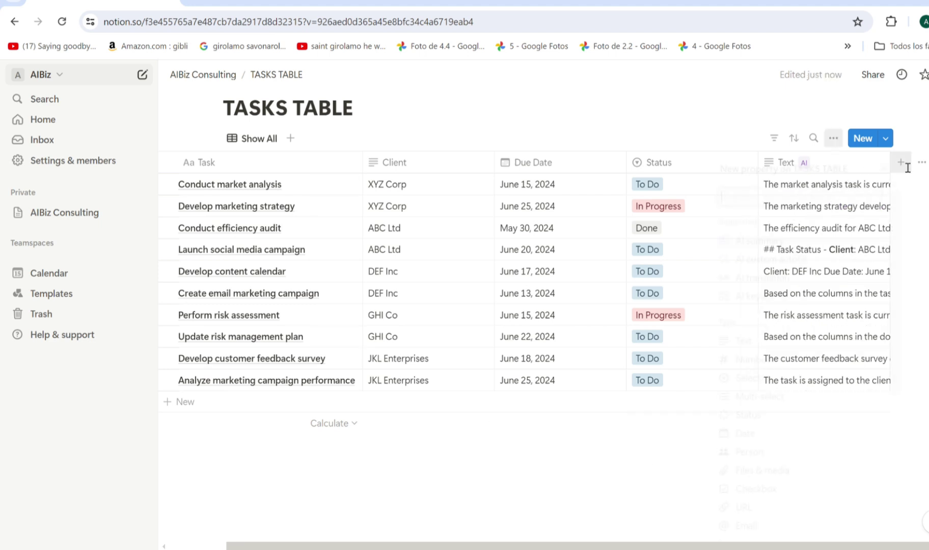
click(828, 258)
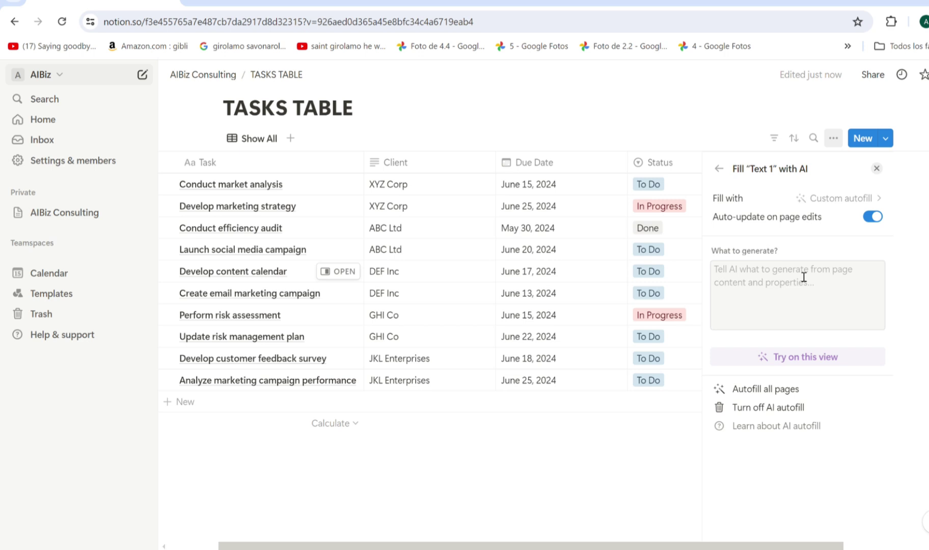
click(804, 277)
text(Predict potential obstacles that could arise during the development of the task.)
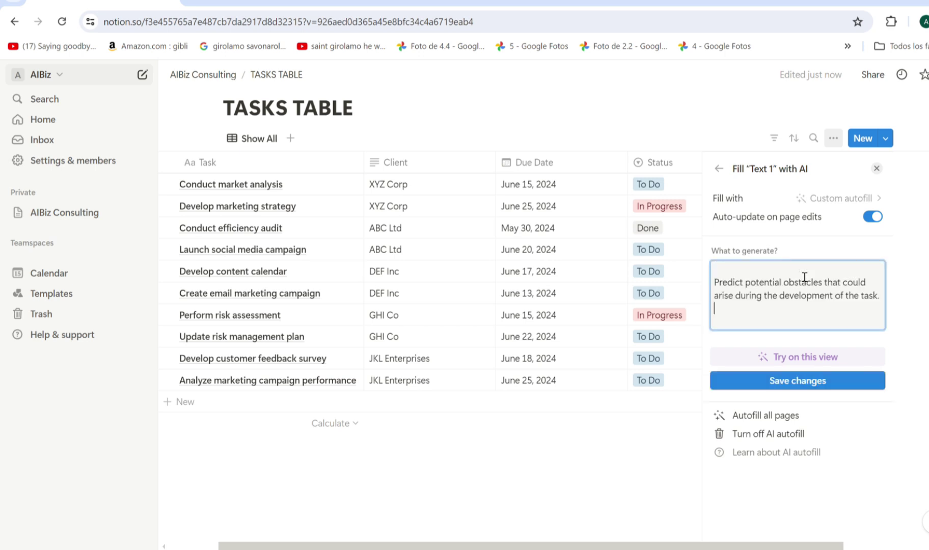
key(BackSpace)
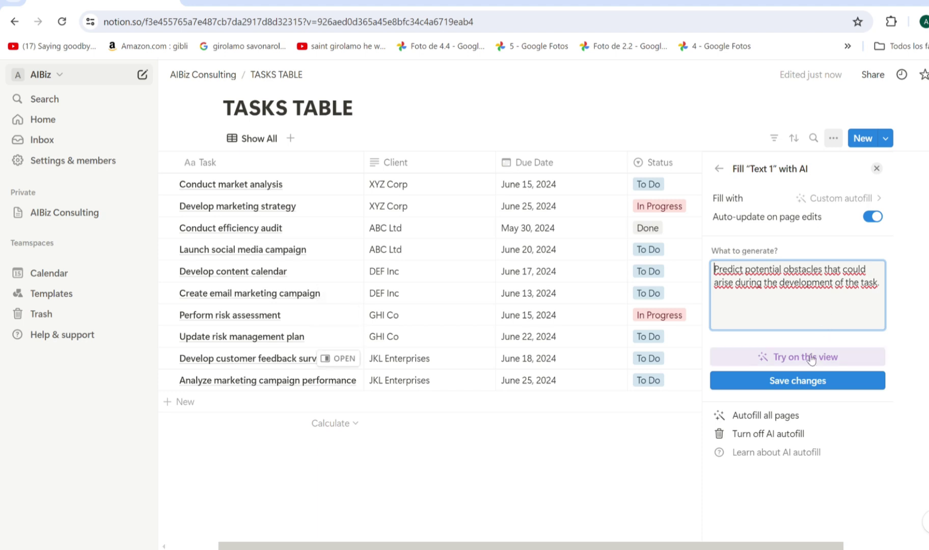
click(804, 383)
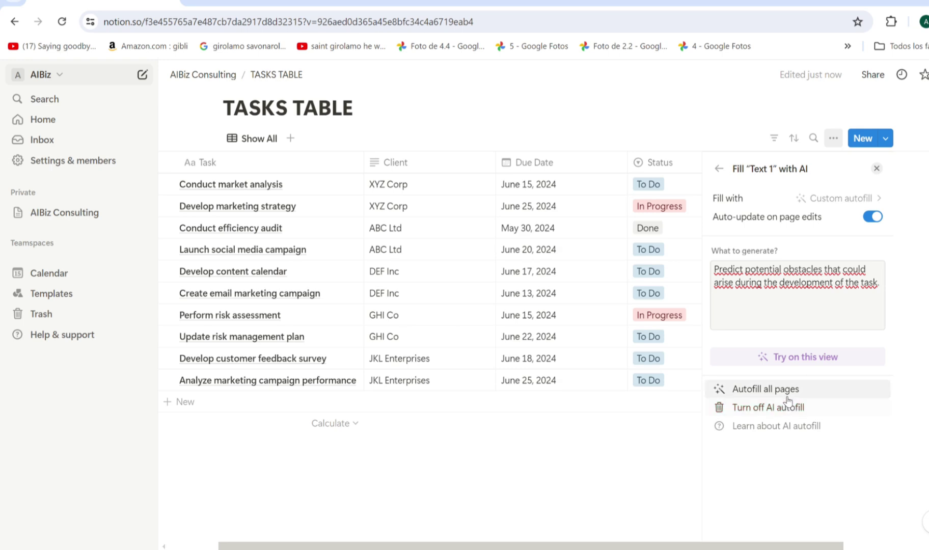
click(784, 390)
click(499, 348)
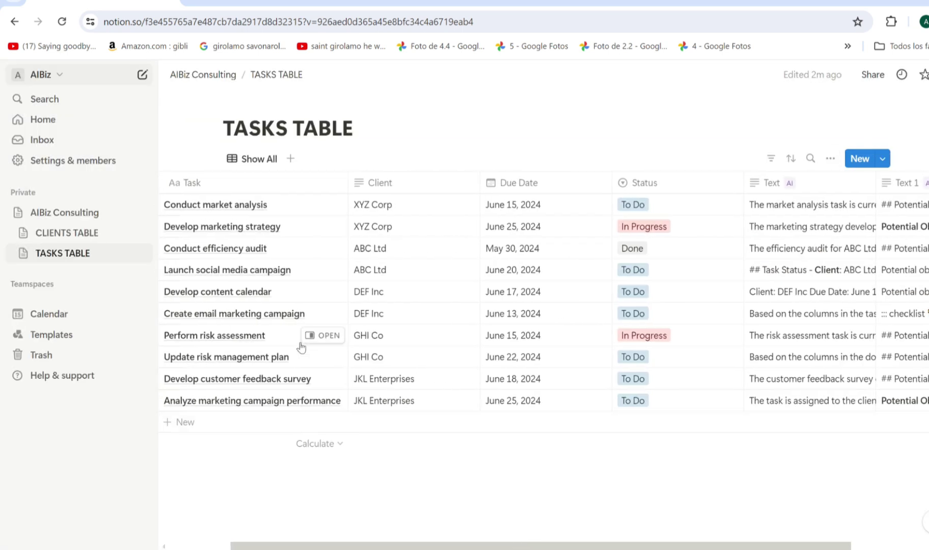
- Read the AI-predicted obstacles for the Create email marketing campaign task in the Text 1 column
click(301, 313)
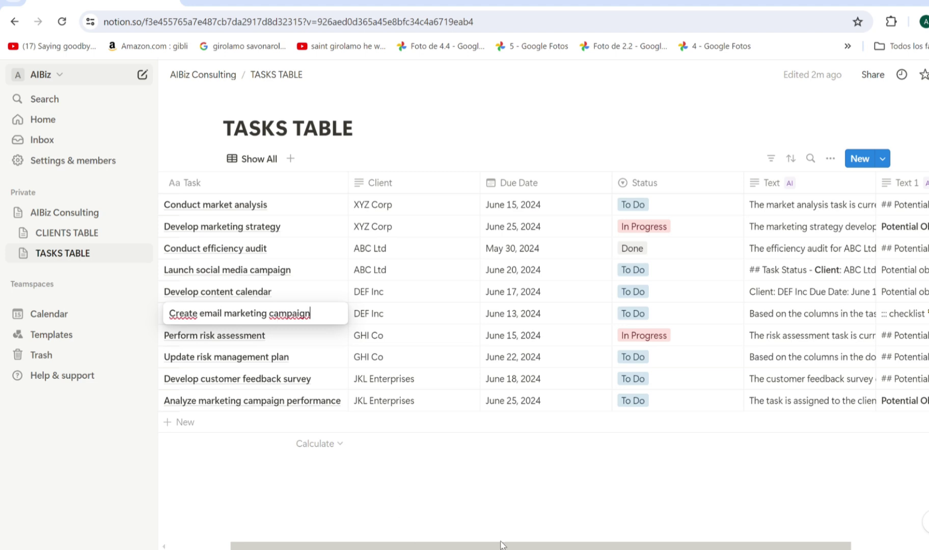
drag(500, 544, 592, 544)
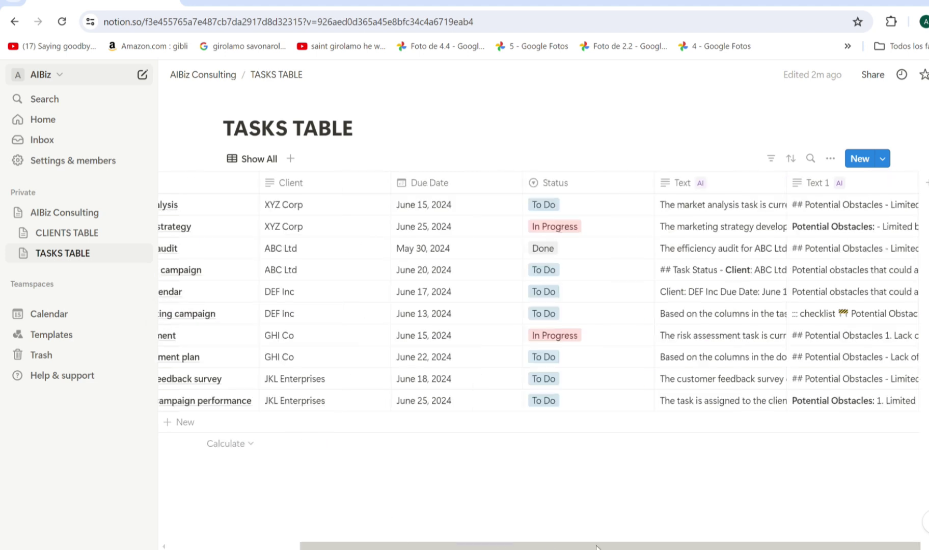
click(841, 314)
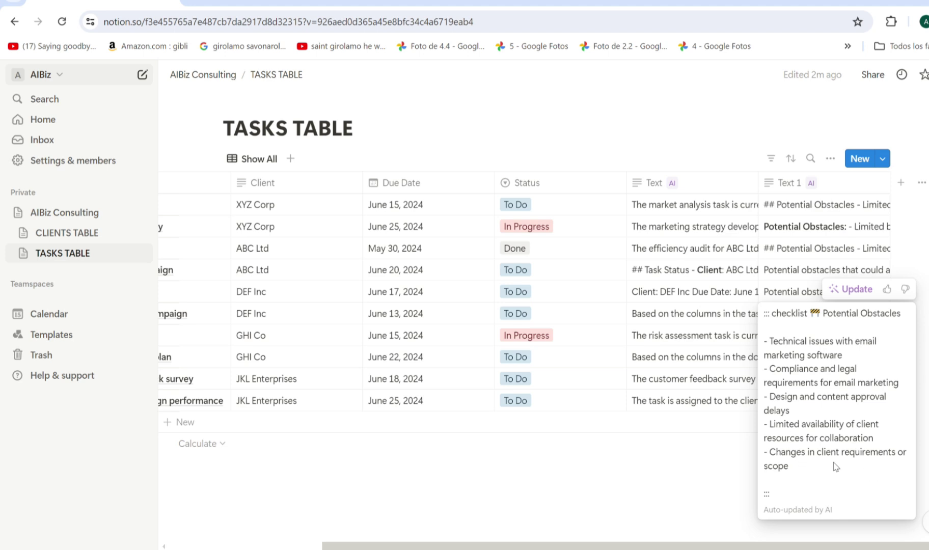
key(Escape)
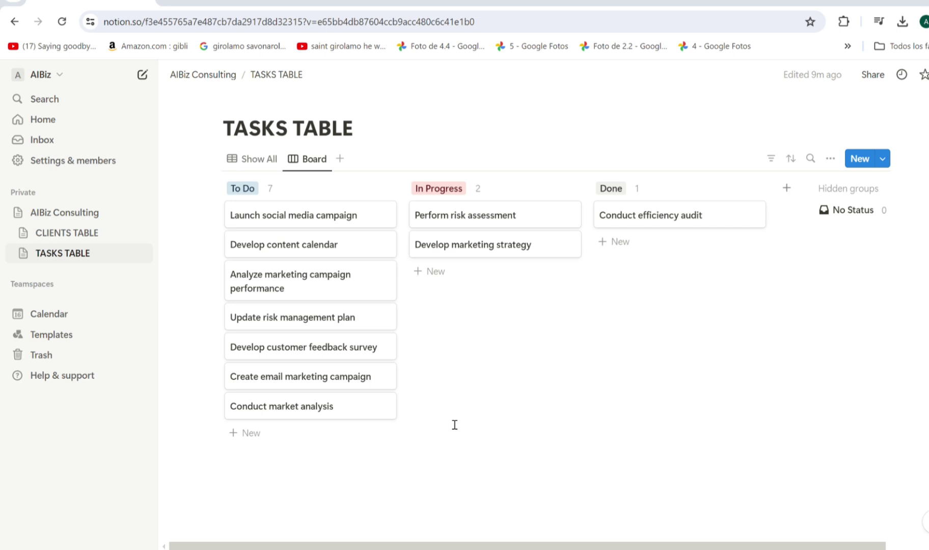
- In the Develop marketing strategy task page, have AI write content from "Generate a project proposal for XYZ Corp's digital marketing strategy"
click(463, 254)
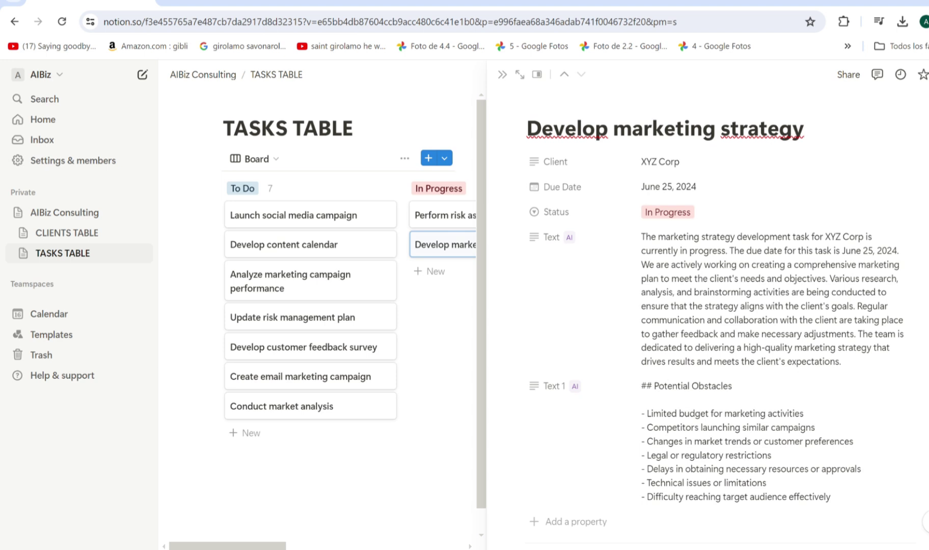
scroll(725, 326, down, 5)
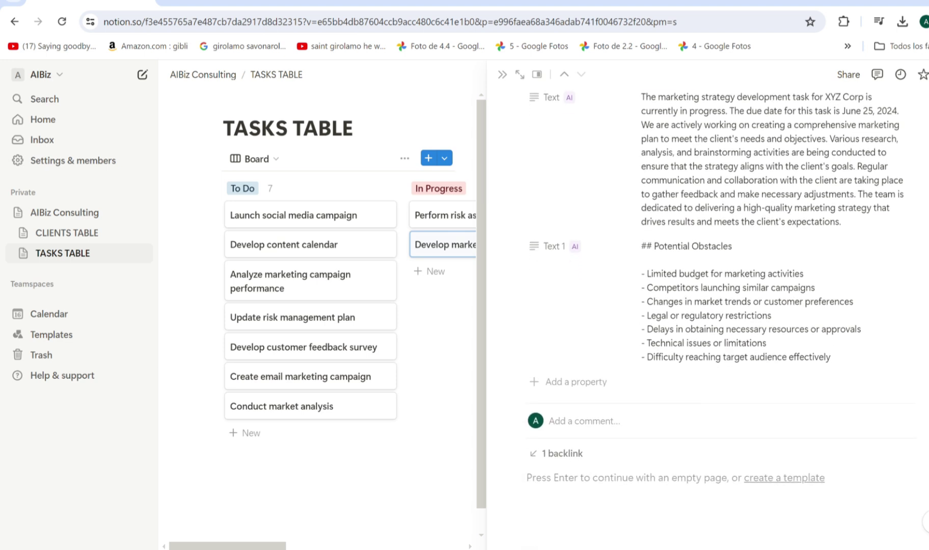
click(693, 357)
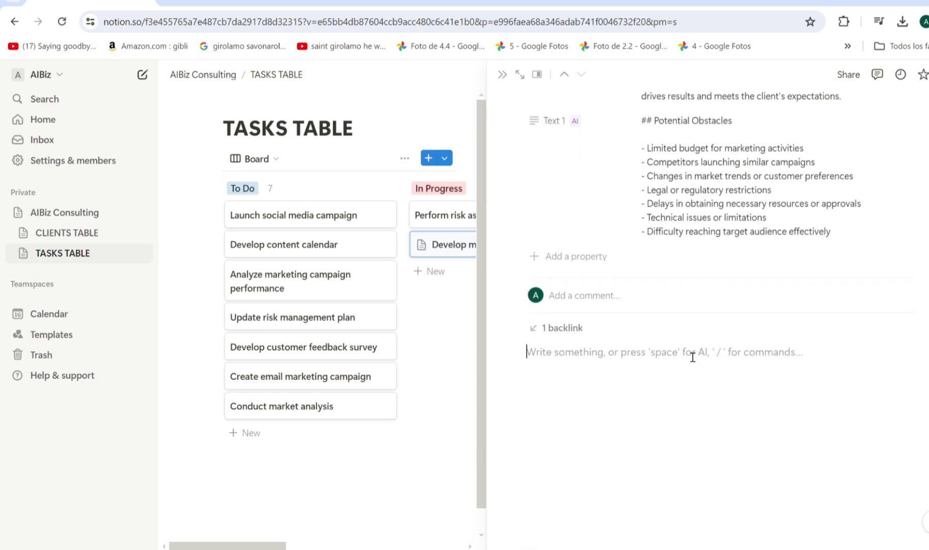
key(space)
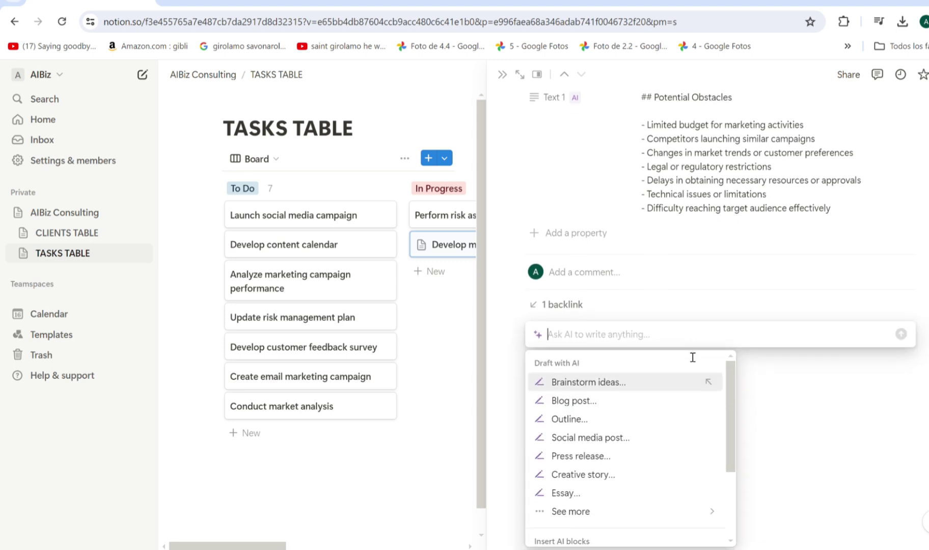
text(Generate a project proposal for XYZ Corp's digital marketing strategy)
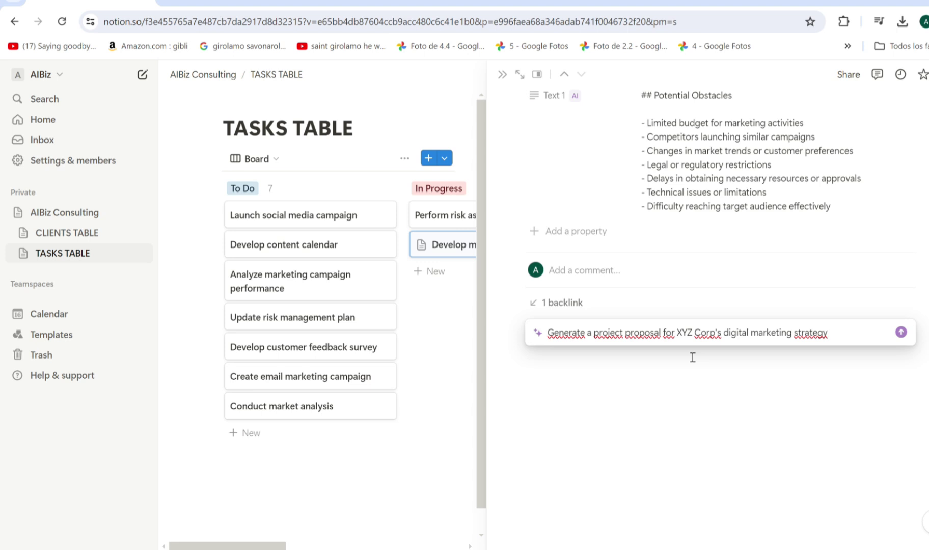
key(Return)
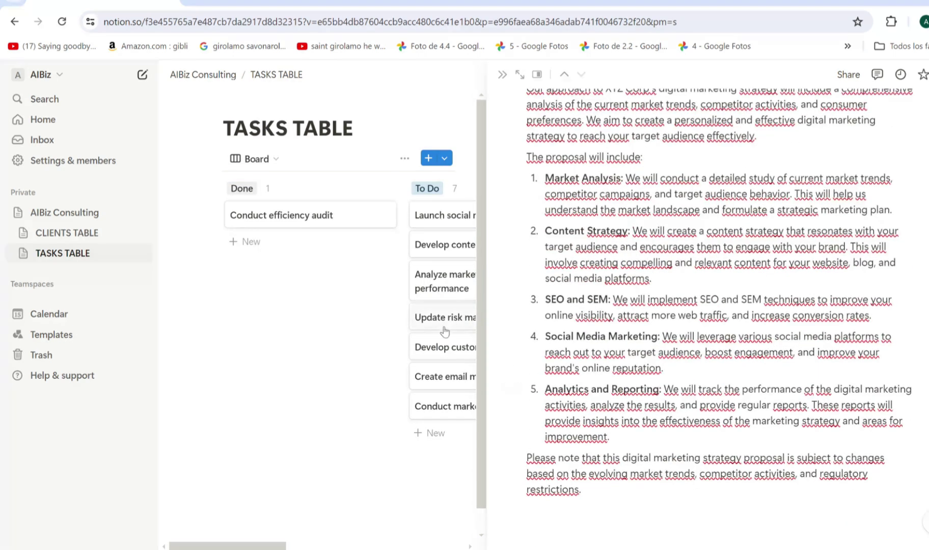
- Create a sub-page inside AIBiz Consulting titled "ABC meeting email"
click(65, 213)
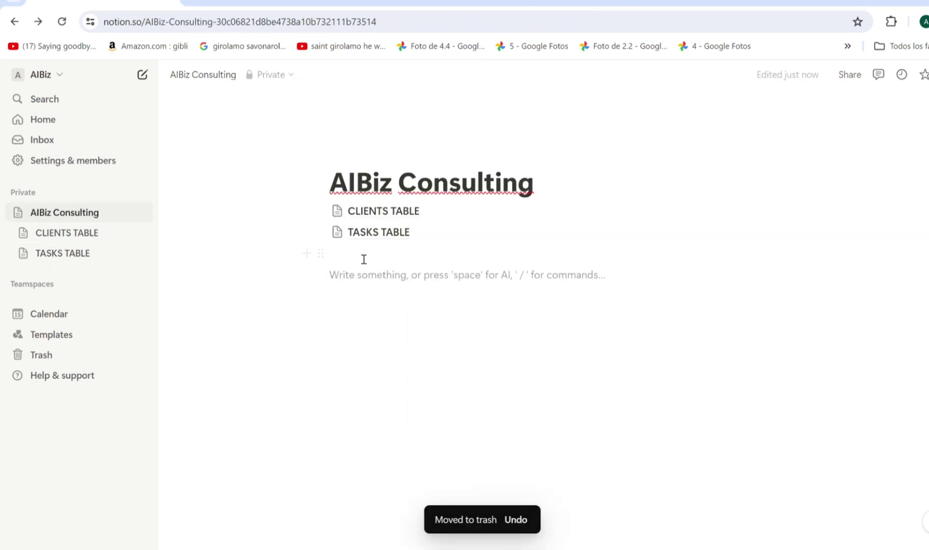
text(/page)
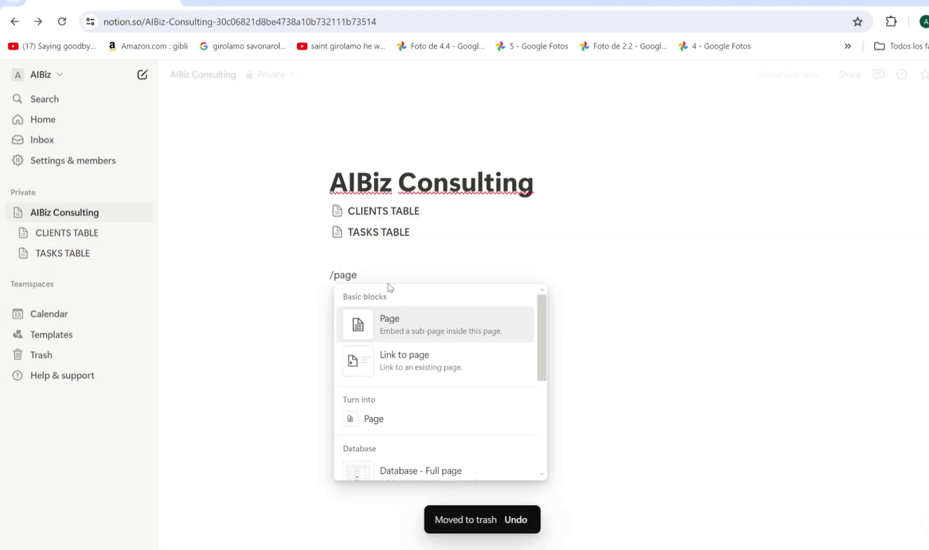
click(408, 318)
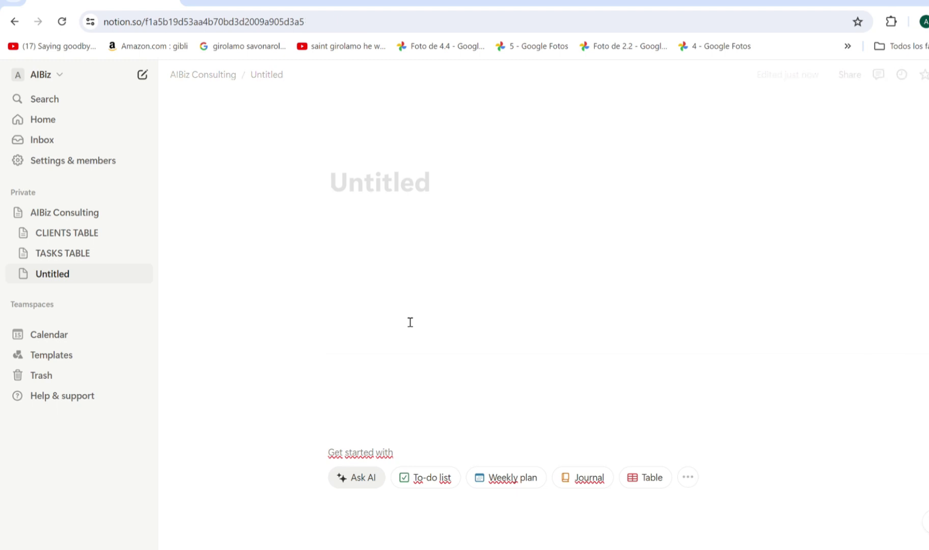
text(ABC)
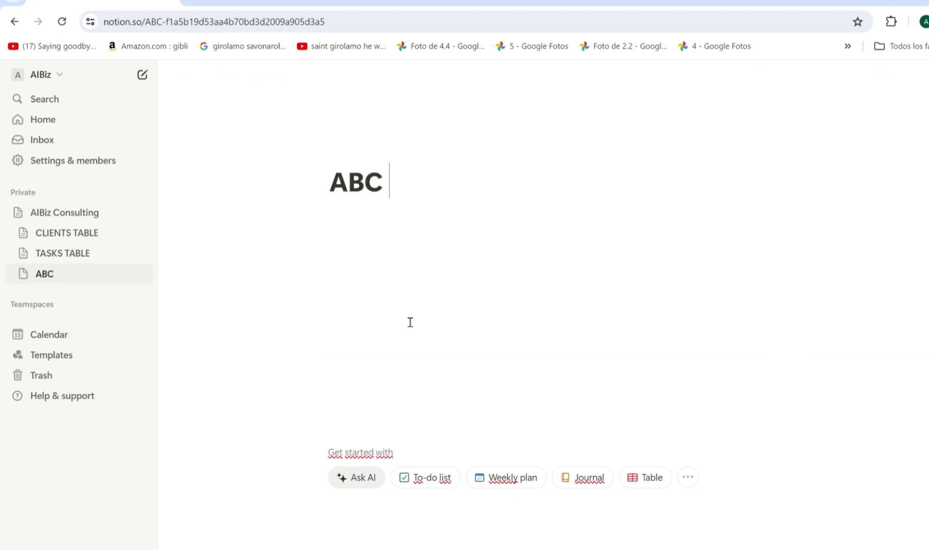
text( meeting email)
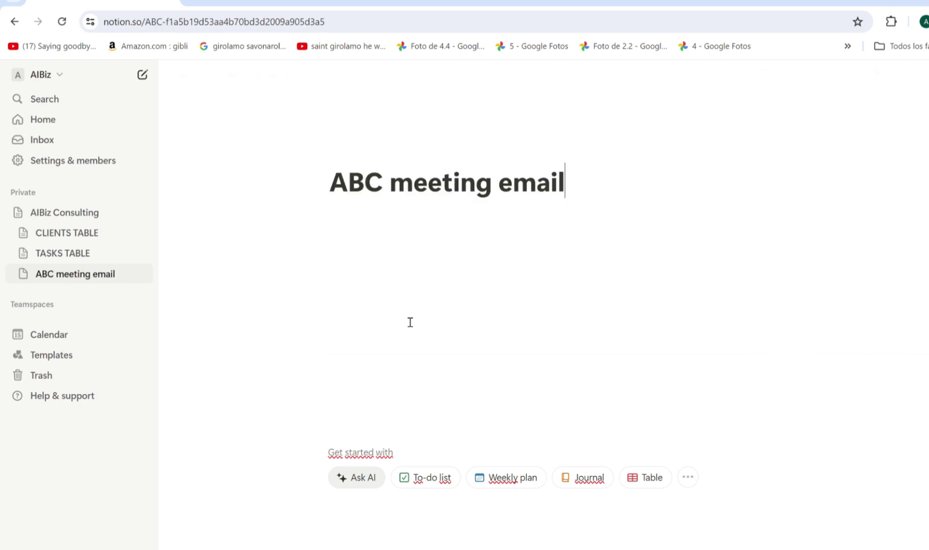
- Have AI write the page from "Draft a follow-up email for the meeting with ABC Ltd on improving internal processes" and return to AIBiz Consulting
key(Return)
key(space)
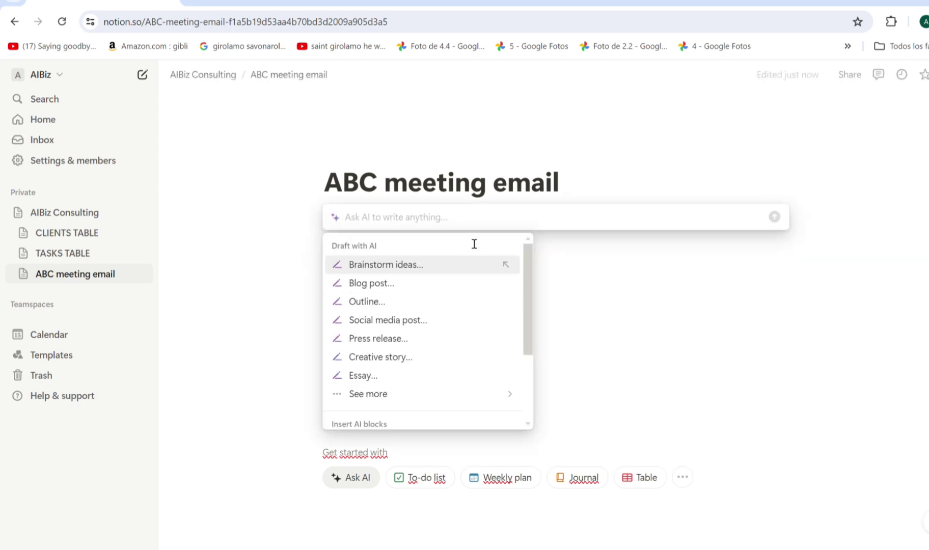
text(Draft a follow-up email for the meeting with ABC Ltd on improving internal processes)
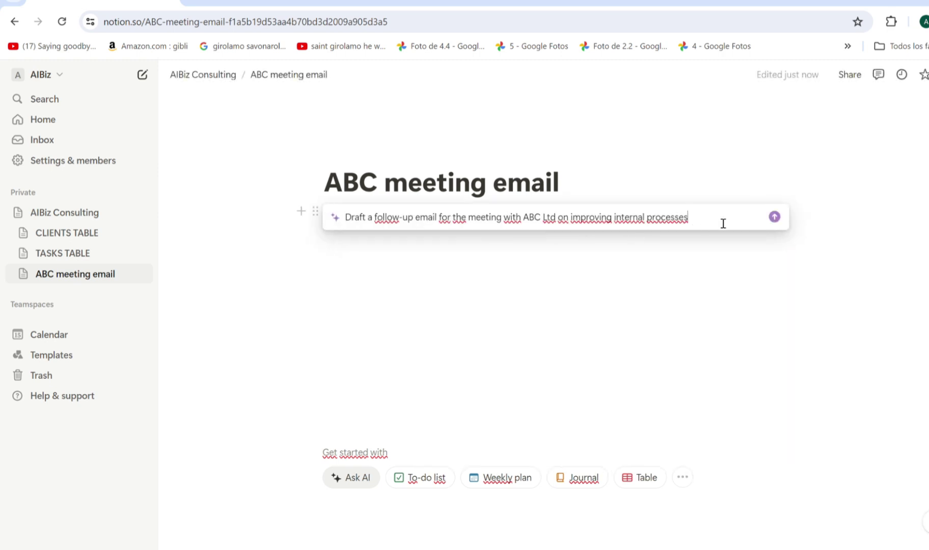
key(Return)
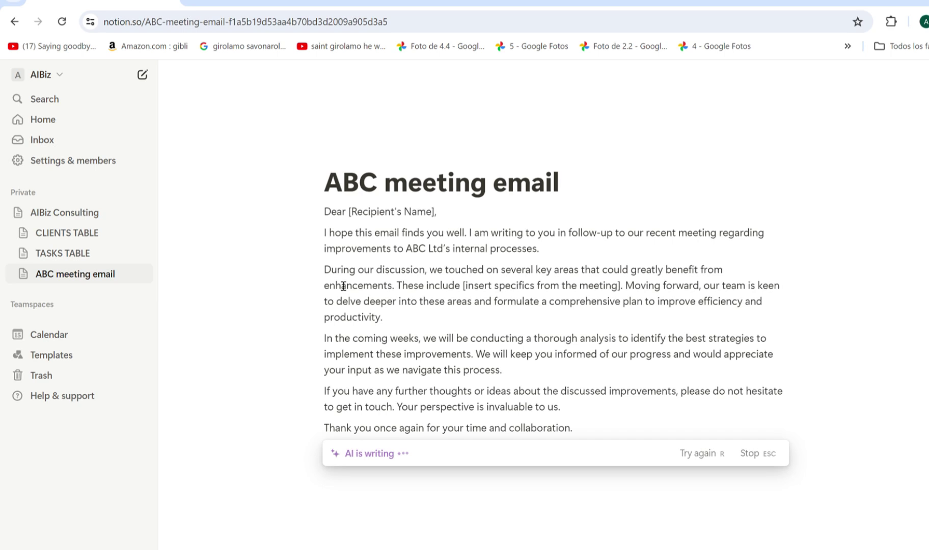
click(74, 214)
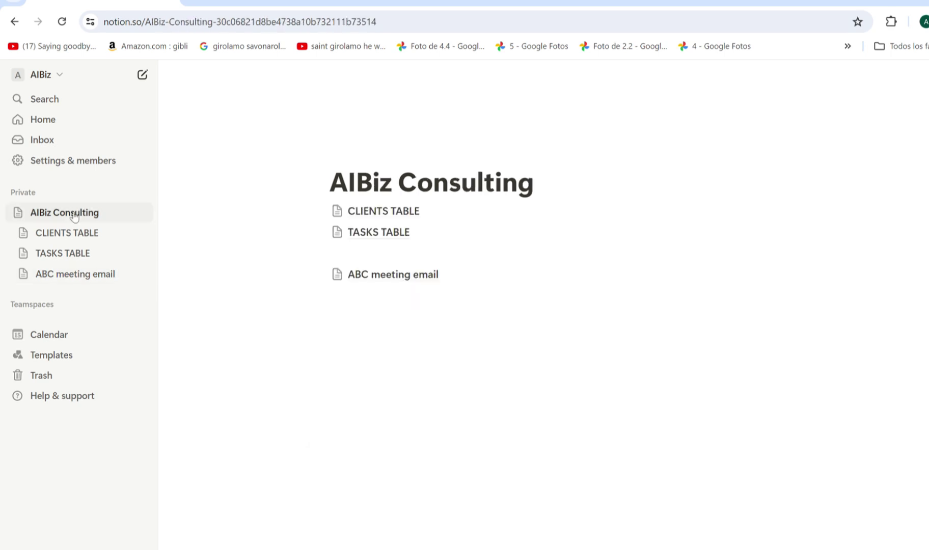